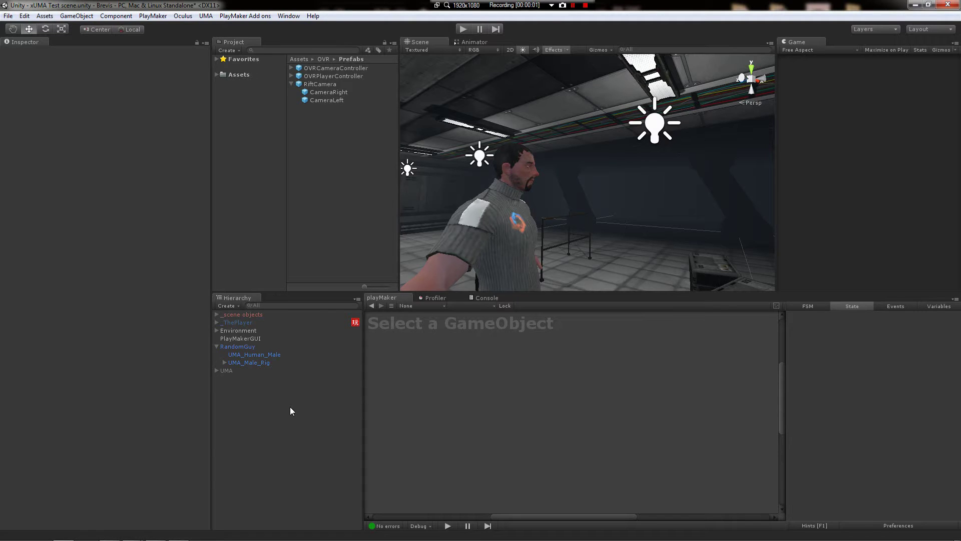
# - Select RandomGuy and collapse the RiftCamera prefab's child cameras in the Project panel
pyautogui.click(516, 168)
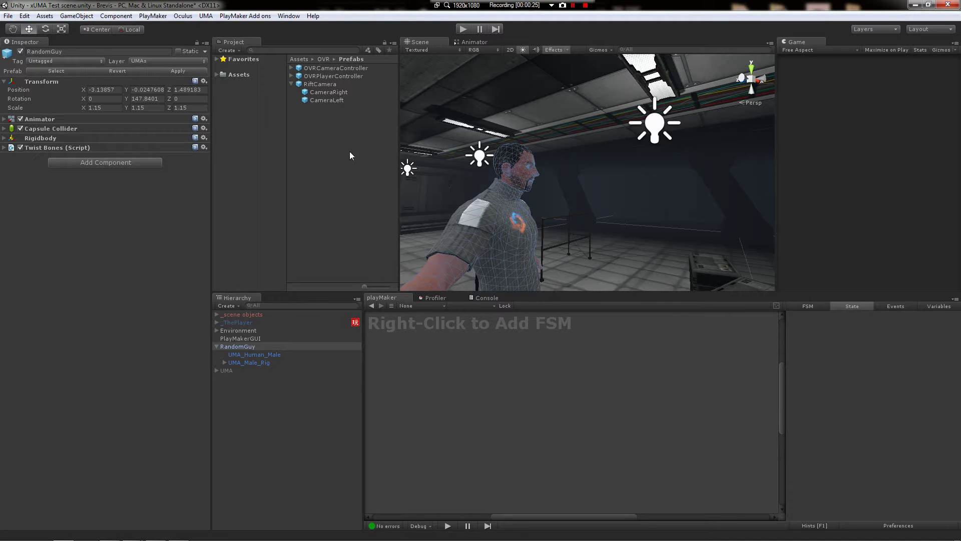
pyautogui.click(291, 84)
# - Create an empty GameObject and name it Head Joint
pyautogui.click(76, 16)
pyautogui.click(93, 24)
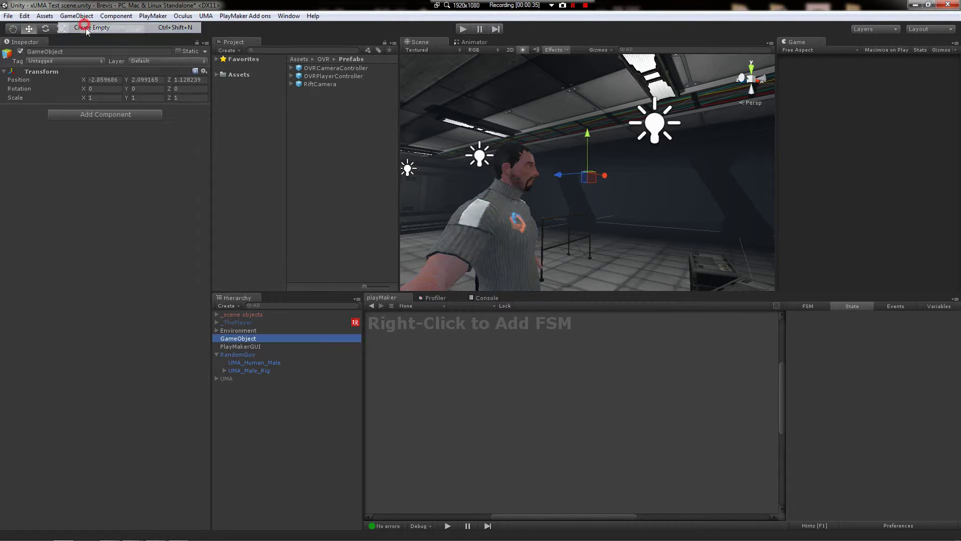
pyautogui.click(257, 339)
pyautogui.write('Head Joint')
pyautogui.press('Return')
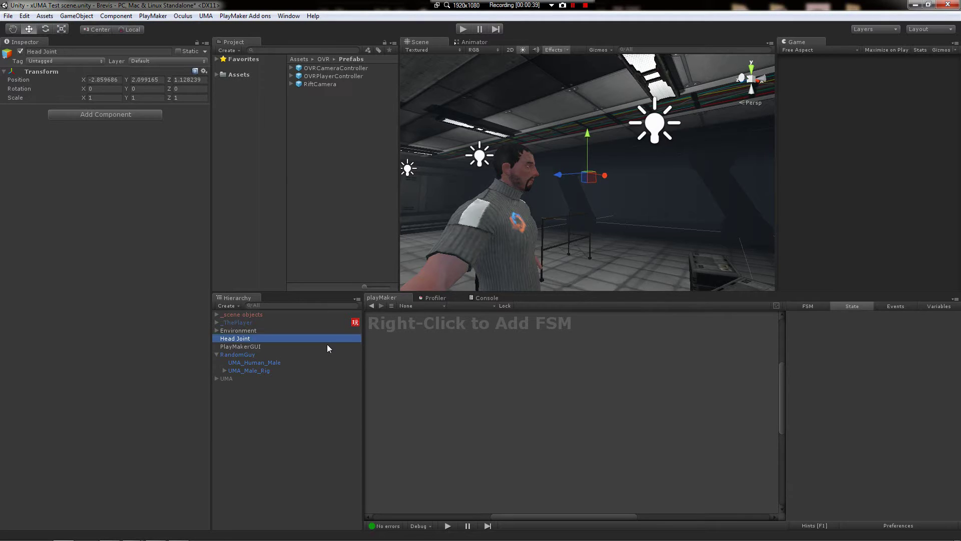
# - Parent Head Joint under RandomGuy and place the RiftCamera prefab under Head Joint
pyautogui.moveTo(263, 338); pyautogui.dragTo(247, 356)
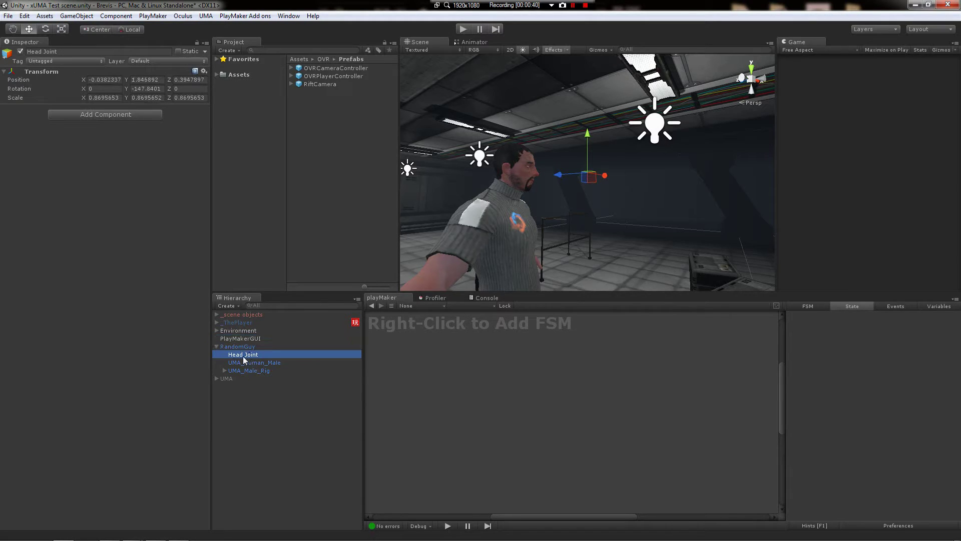
pyautogui.click(240, 347)
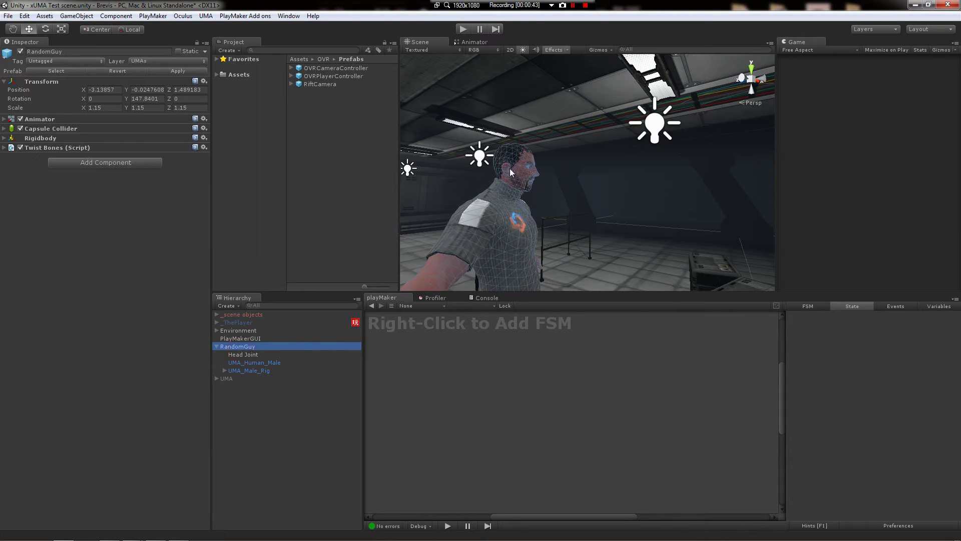
pyautogui.click(249, 355)
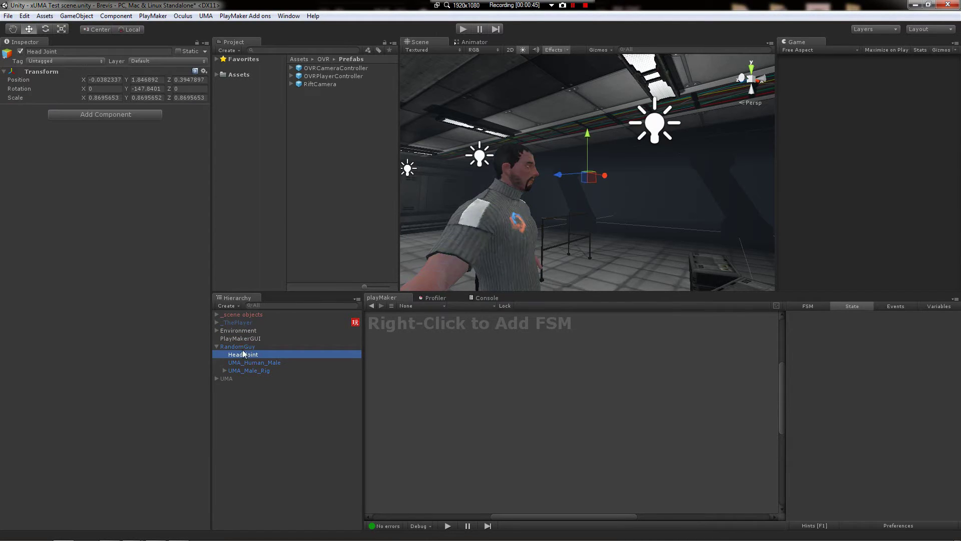
pyautogui.moveTo(320, 84); pyautogui.dragTo(258, 356)
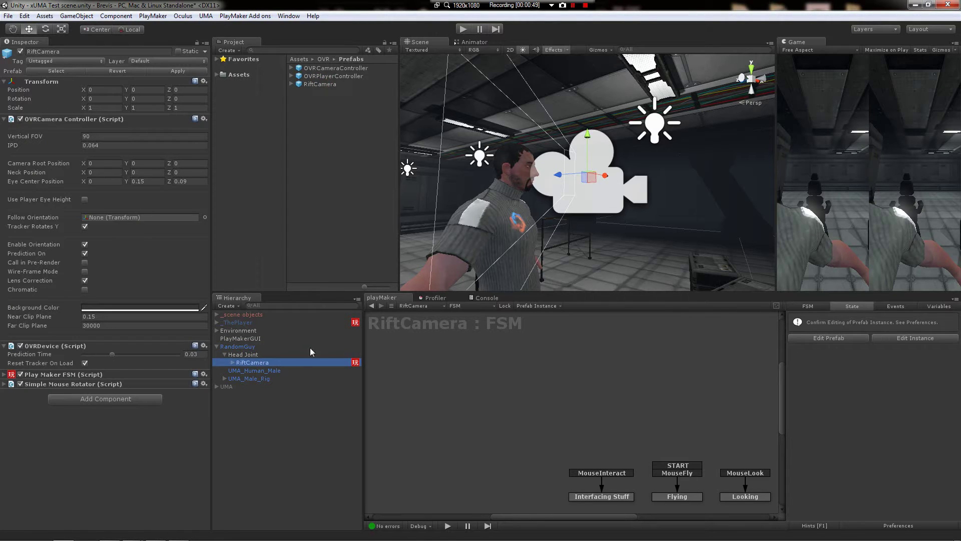
# - Shrink the 3D icon size in the Scene view Gizmos settings
pyautogui.click(597, 50)
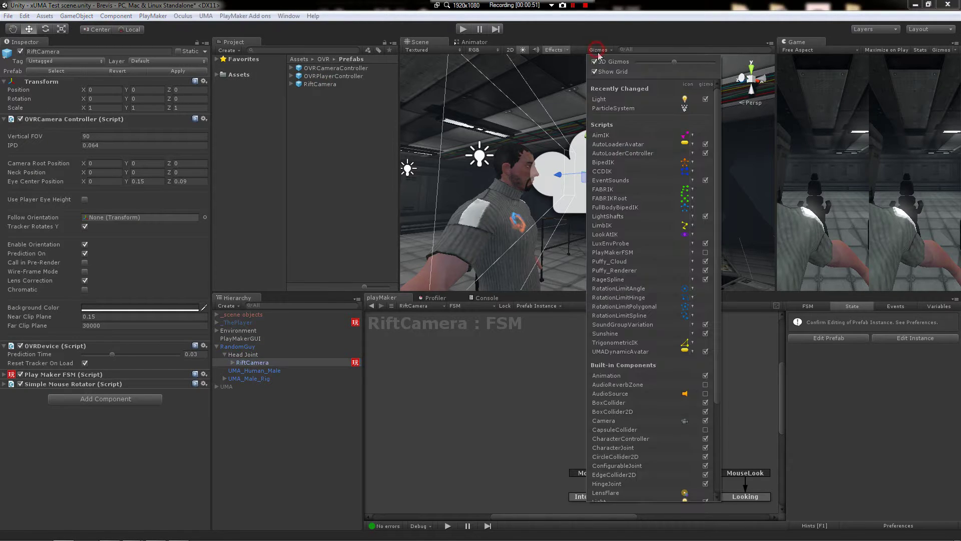
pyautogui.moveTo(670, 65); pyautogui.dragTo(653, 67)
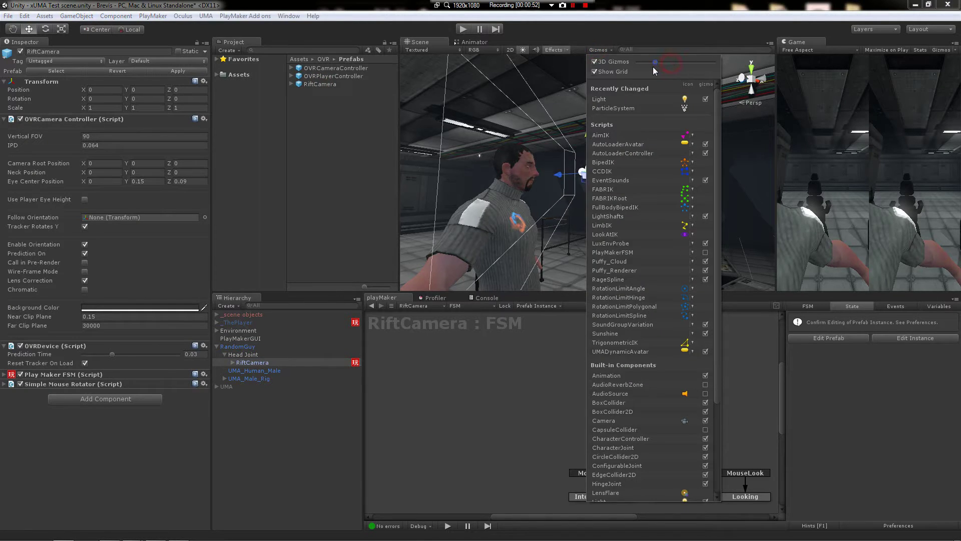
pyautogui.click(606, 49)
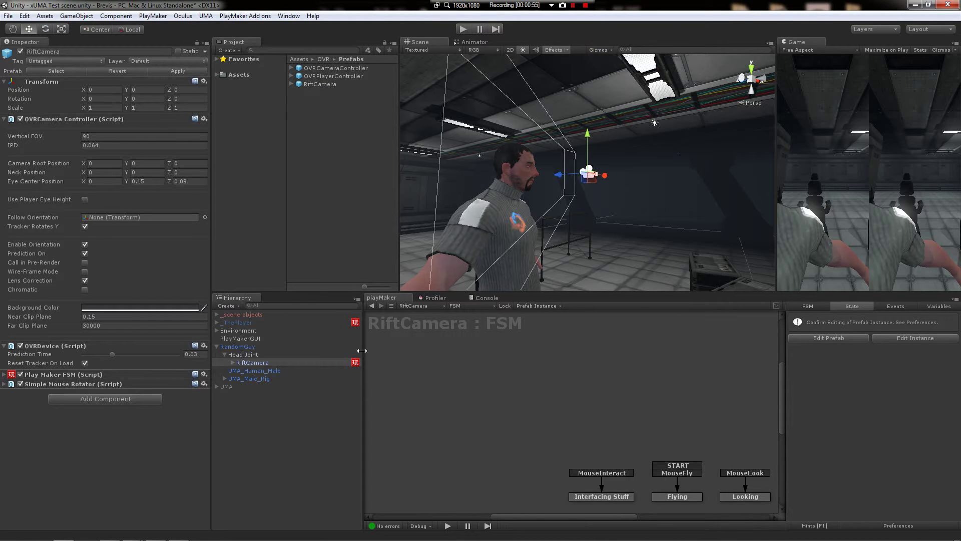
# - Set Head Joint's position to 0, 0, 0
pyautogui.click(239, 355)
pyautogui.click(251, 362)
pyautogui.click(245, 356)
pyautogui.click(99, 79)
pyautogui.write('0')
pyautogui.press('Tab')
pyautogui.write('0')
pyautogui.press('Tab')
pyautogui.write('0')
pyautogui.press('Tab')
# - Zero Head Joint's rotation and set its scale to 1
pyautogui.press('Tab')
pyautogui.write('0')
pyautogui.press('Tab')
pyautogui.press('Tab')
pyautogui.write('1')
pyautogui.press('Tab')
pyautogui.write('1')
pyautogui.press('Tab')
pyautogui.write('1')
pyautogui.click(239, 363)
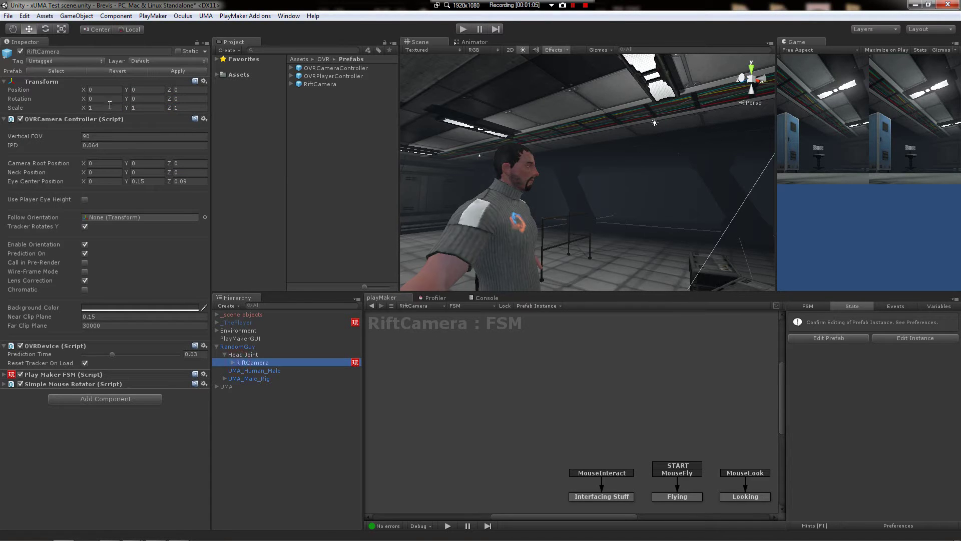
pyautogui.click(246, 356)
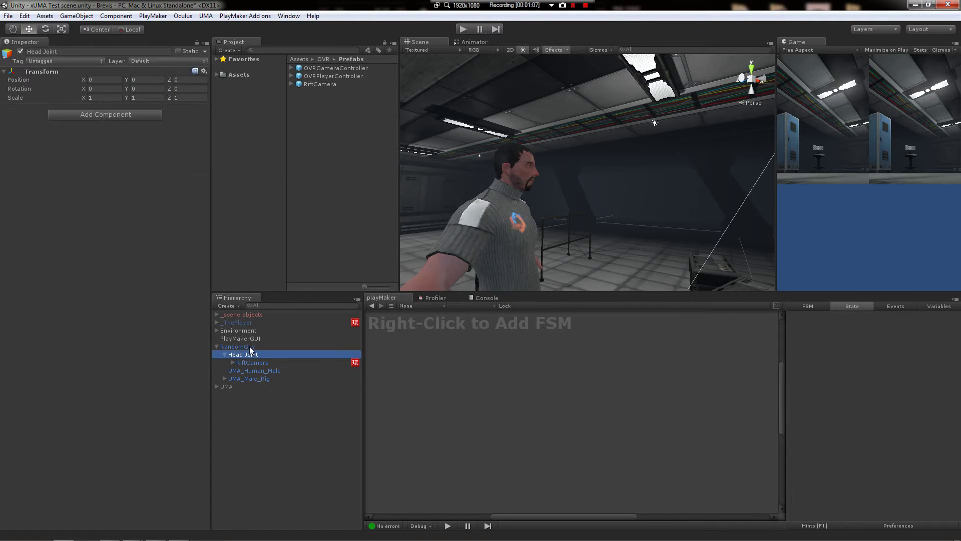
# - Assign RandomGuy to Follow Orientation on RiftCamera's OVRCamera Controller
pyautogui.click(249, 346)
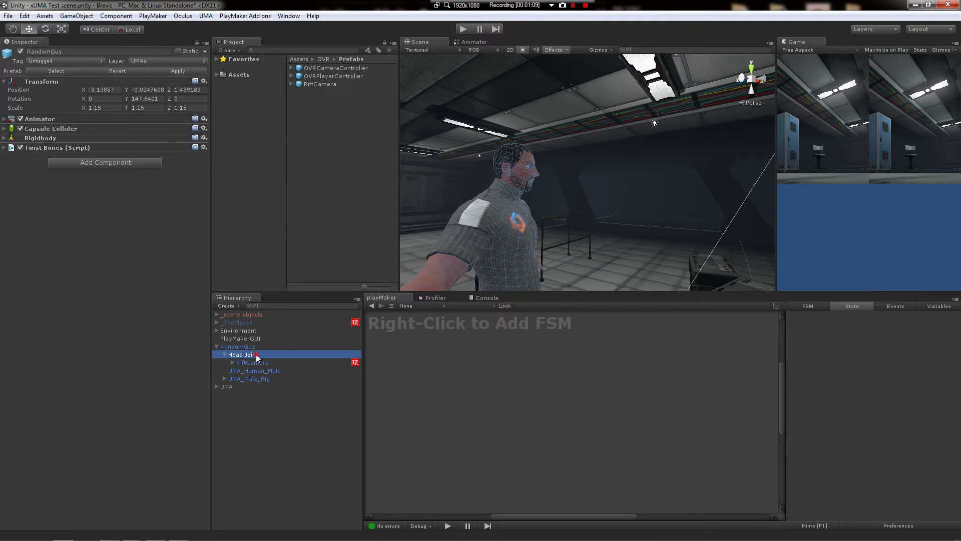
pyautogui.click(254, 356)
pyautogui.click(255, 364)
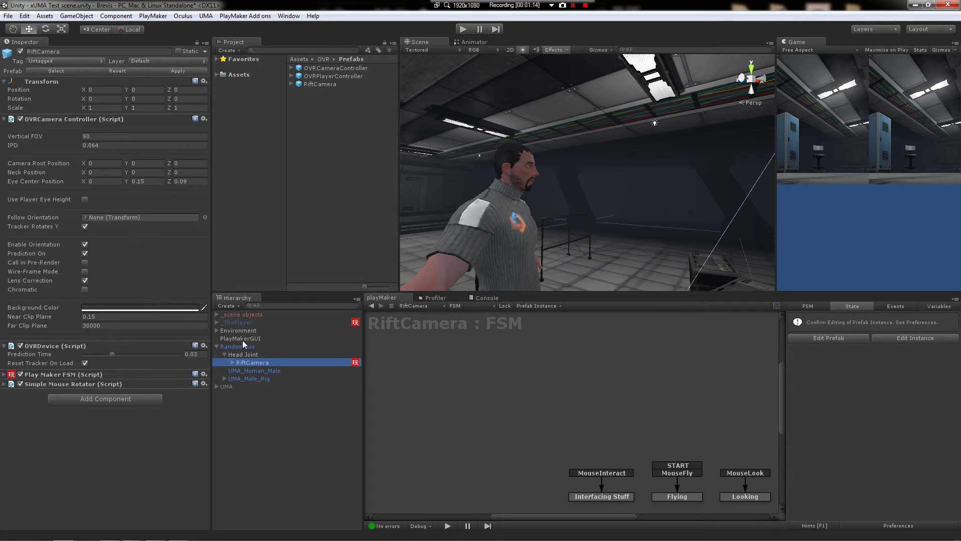
pyautogui.moveTo(242, 348); pyautogui.dragTo(134, 217)
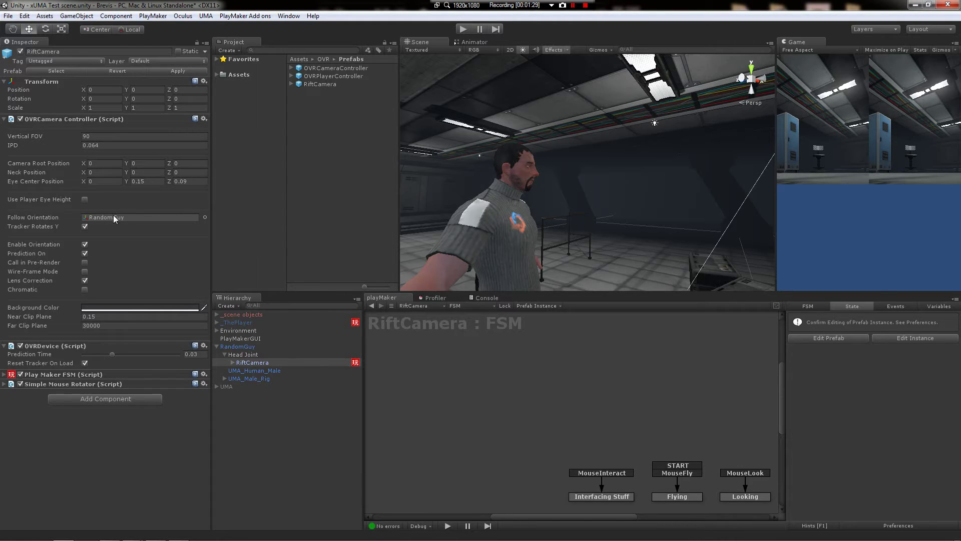
# - Raise Head Joint along Y to the character's head, about 1.73
pyautogui.click(253, 356)
pyautogui.moveTo(532, 260); pyautogui.dragTo(543, 169, button='middle')
pyautogui.moveTo(551, 277); pyautogui.dragTo(547, 93)
pyautogui.scroll(-10, 615, 206)
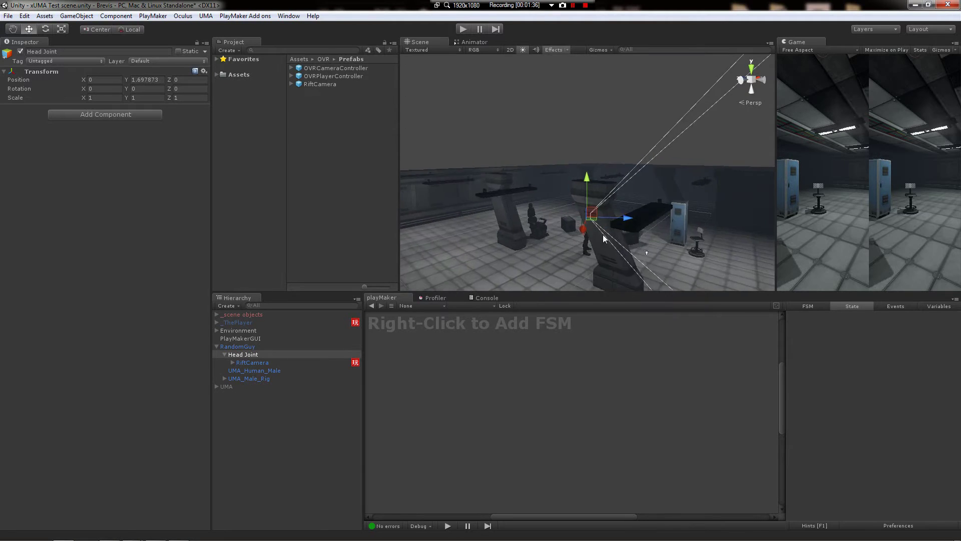
pyautogui.scroll(10, 604, 238)
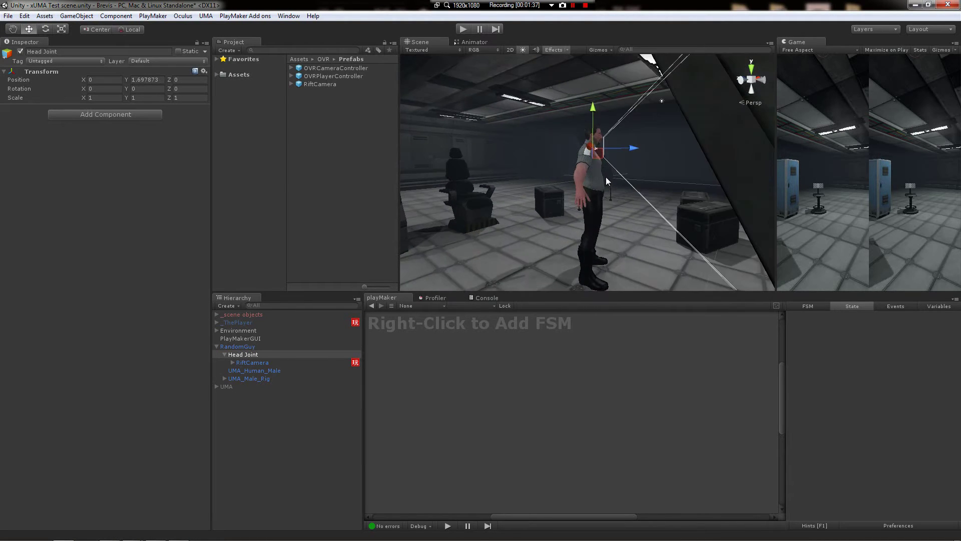
pyautogui.keyDown('alt'); pyautogui.moveTo(624, 139); pyautogui.dragTo(596, 159); pyautogui.keyUp('alt')
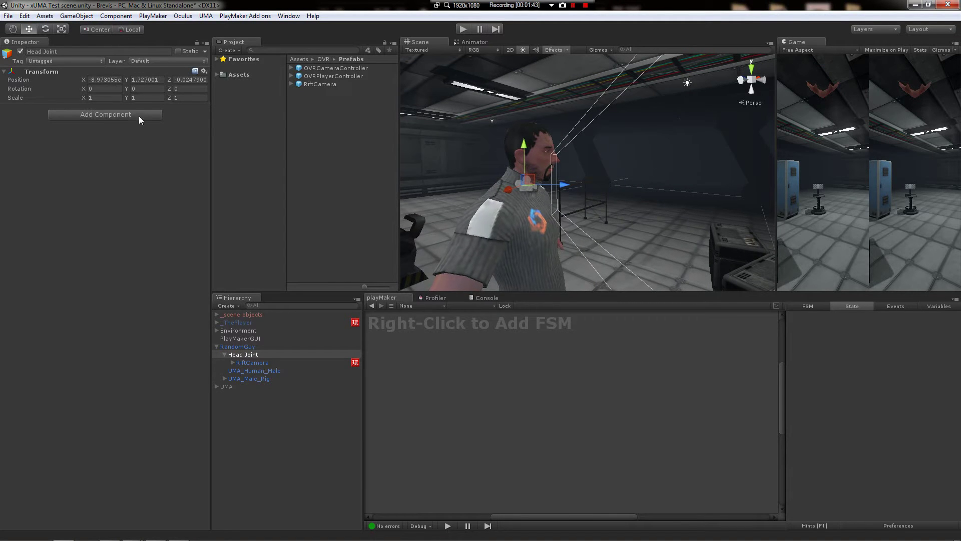
# - Set RiftCamera's Neck Position Y to 0.04
pyautogui.click(260, 364)
pyautogui.keyDown('alt'); pyautogui.moveTo(542, 198); pyautogui.dragTo(521, 186); pyautogui.keyUp('alt')
pyautogui.keyDown('alt'); pyautogui.moveTo(458, 218); pyautogui.dragTo(437, 212); pyautogui.keyUp('alt')
pyautogui.click(145, 172)
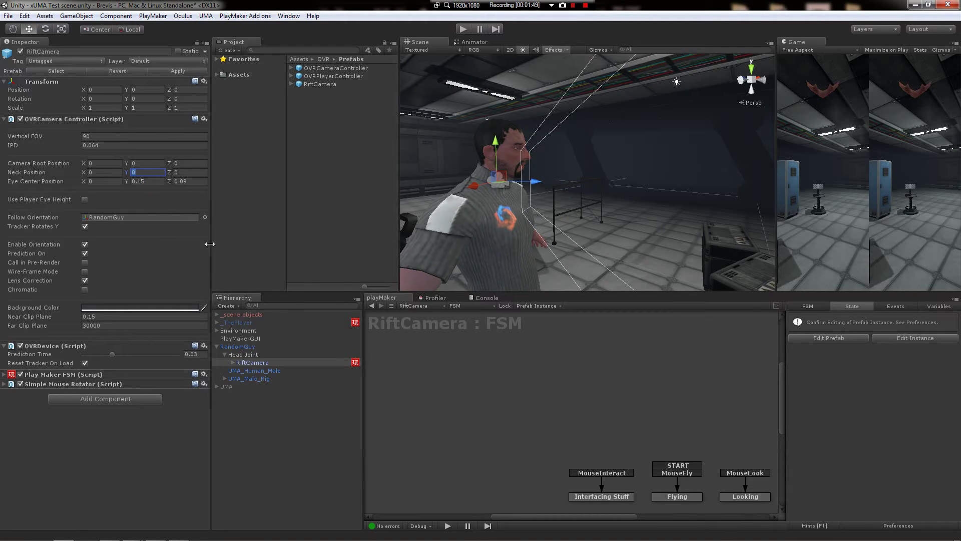
pyautogui.write('.04')
pyautogui.moveTo(546, 198); pyautogui.dragTo(587, 198, button='middle')
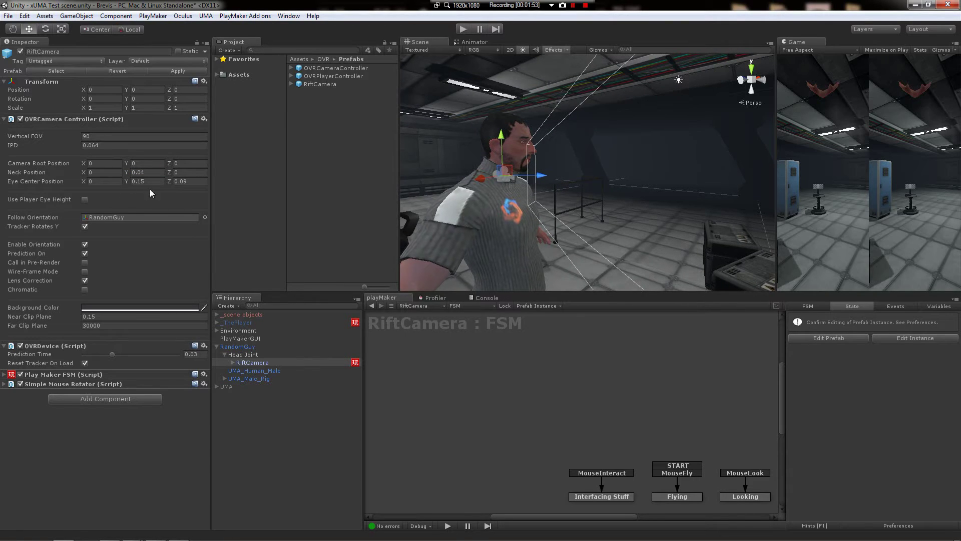
# - Add a new PlayMaker FSM to RandomGuy
pyautogui.click(251, 347)
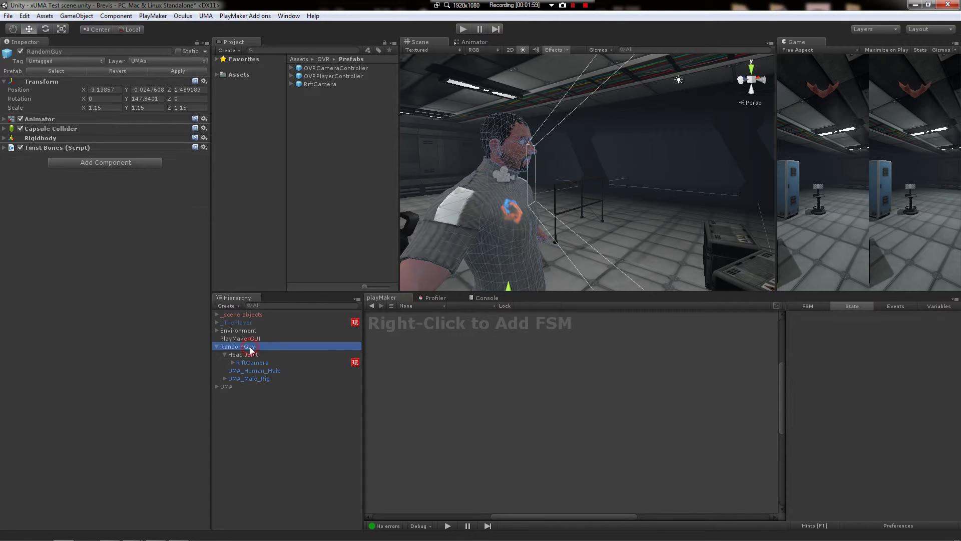
pyautogui.rightClick(422, 357)
pyautogui.click(444, 364)
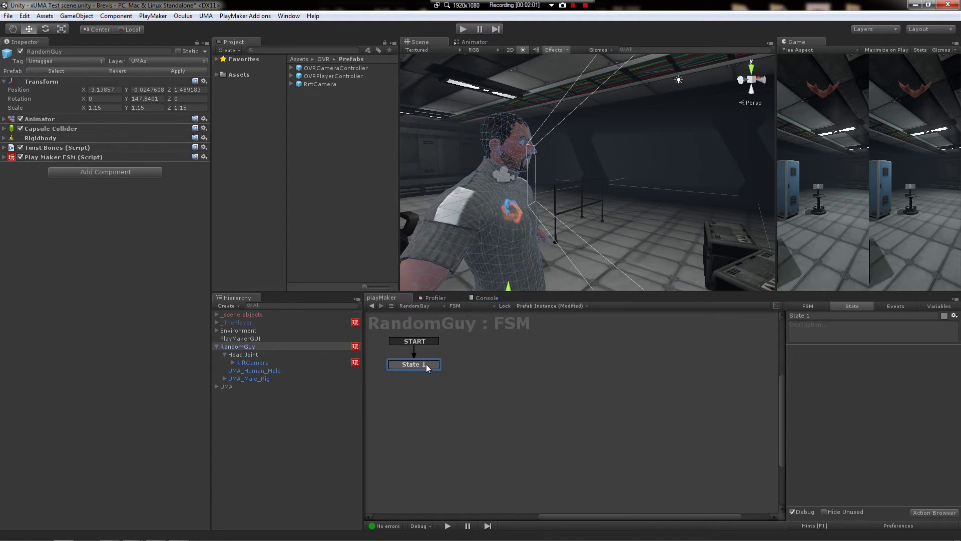
# - Add the Set Animator Look At action to State 1 from the Action Browser
pyautogui.doubleClick(823, 393)
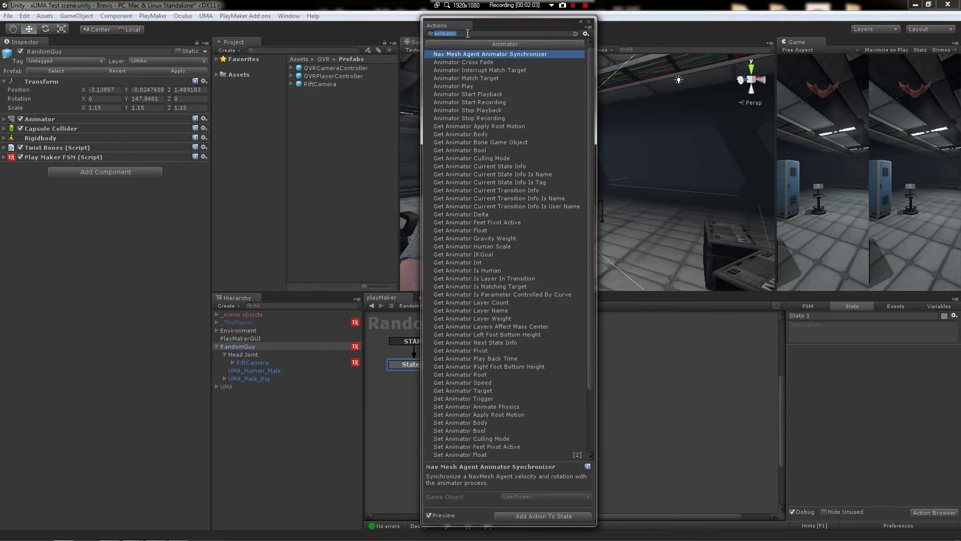
pyautogui.scroll(-3, 591, 359)
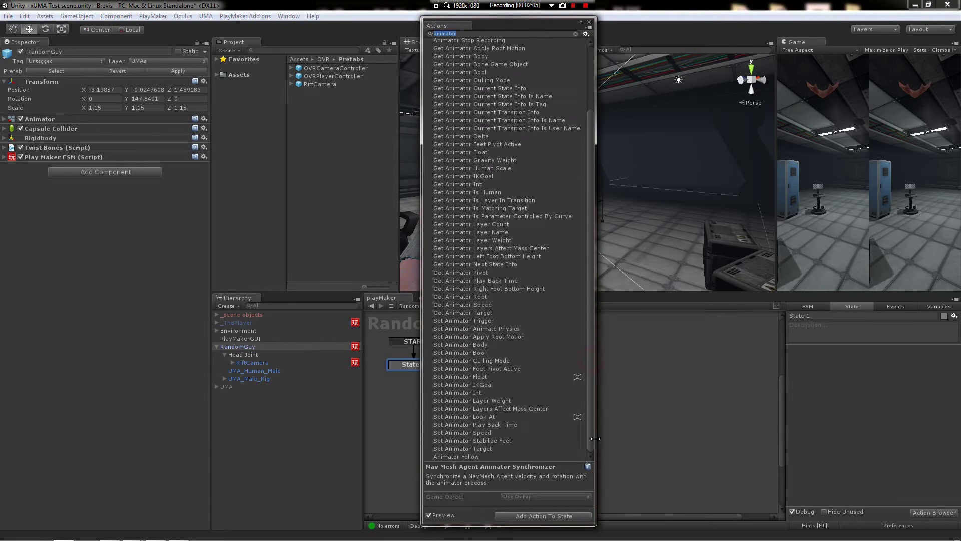
pyautogui.click(491, 418)
pyautogui.doubleClick(484, 375)
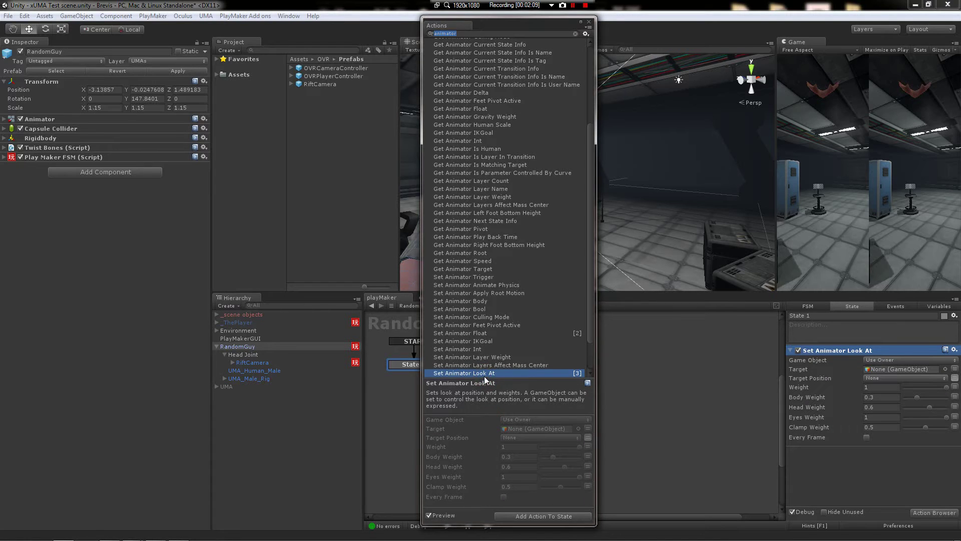
pyautogui.press('Escape')
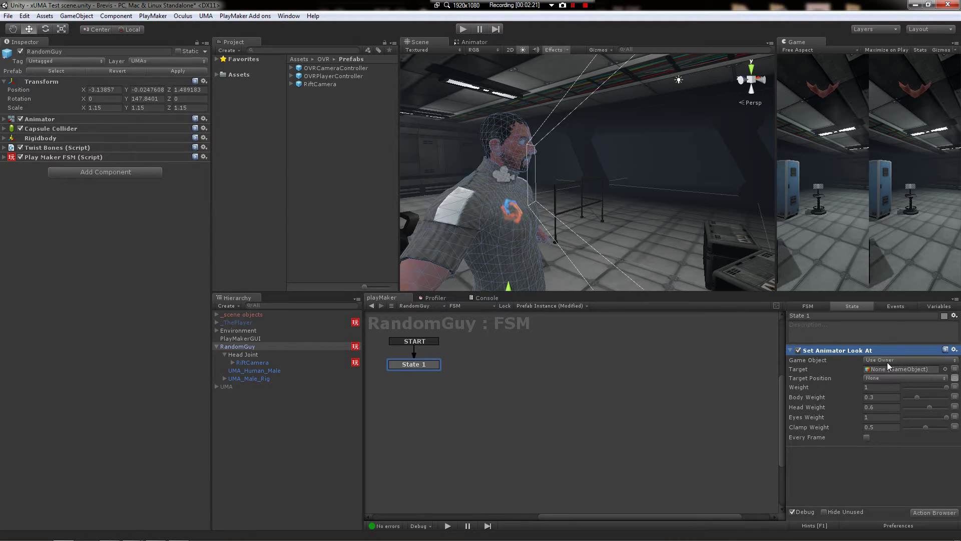
pyautogui.click(4, 120)
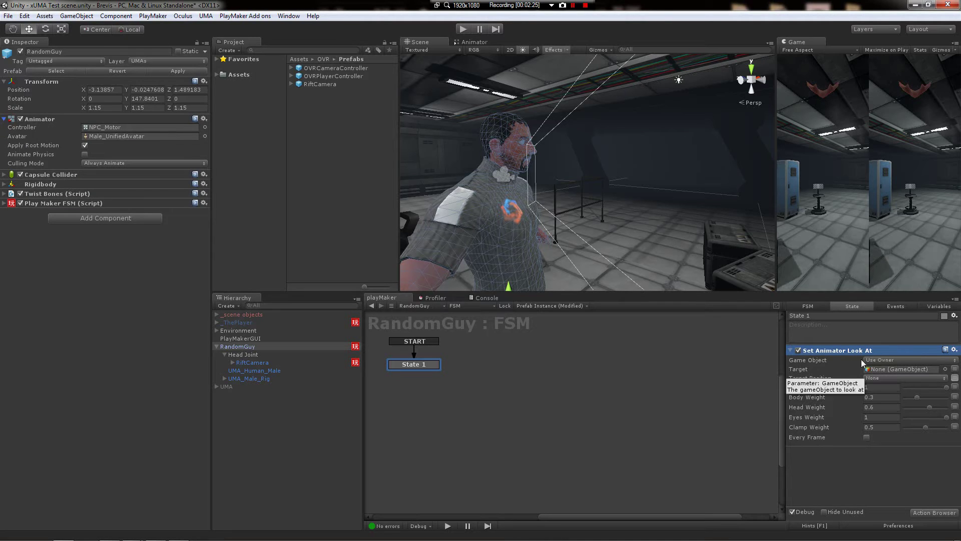
pyautogui.click(260, 363)
# - Create an empty object as a child of CameraRight under RiftCamera
pyautogui.click(233, 362)
pyautogui.click(241, 378)
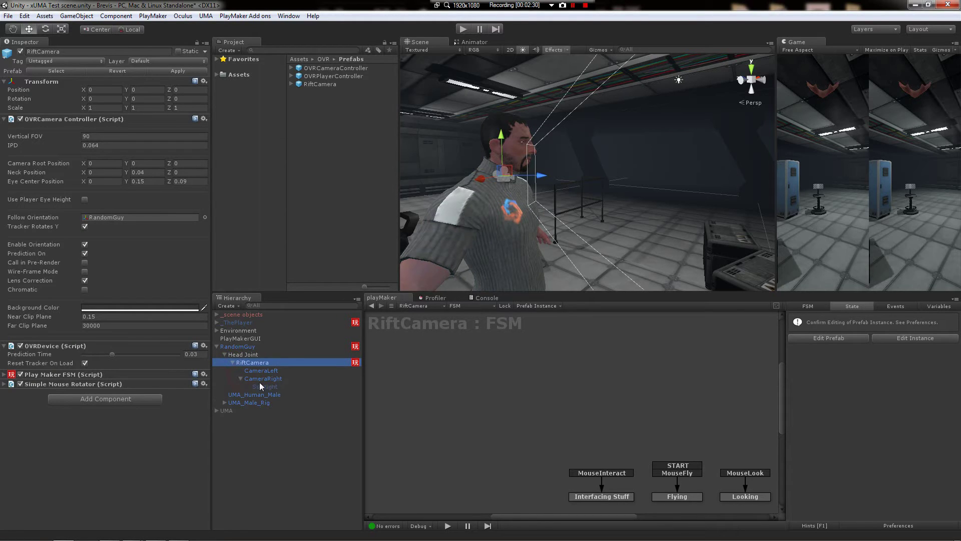
pyautogui.click(76, 16)
pyautogui.click(85, 29)
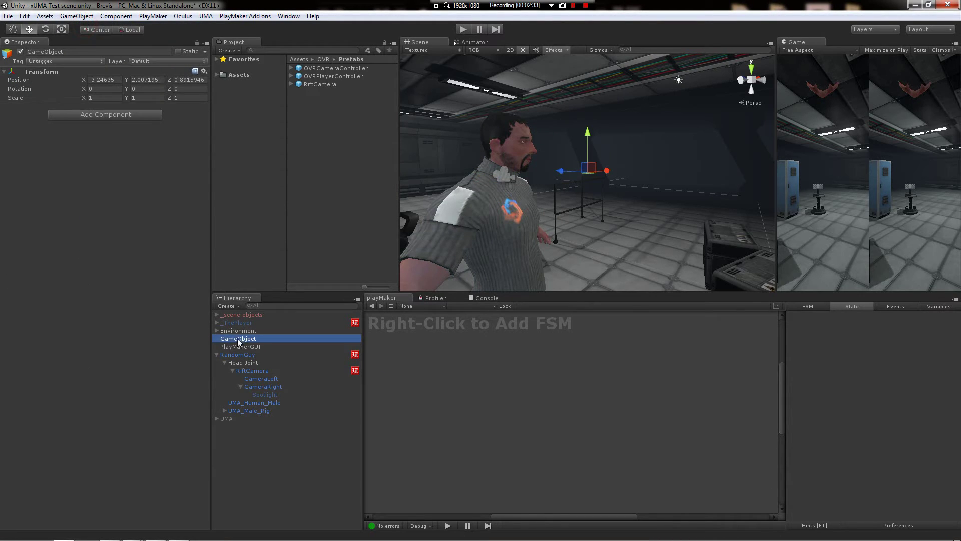
pyautogui.moveTo(239, 339); pyautogui.dragTo(265, 397)
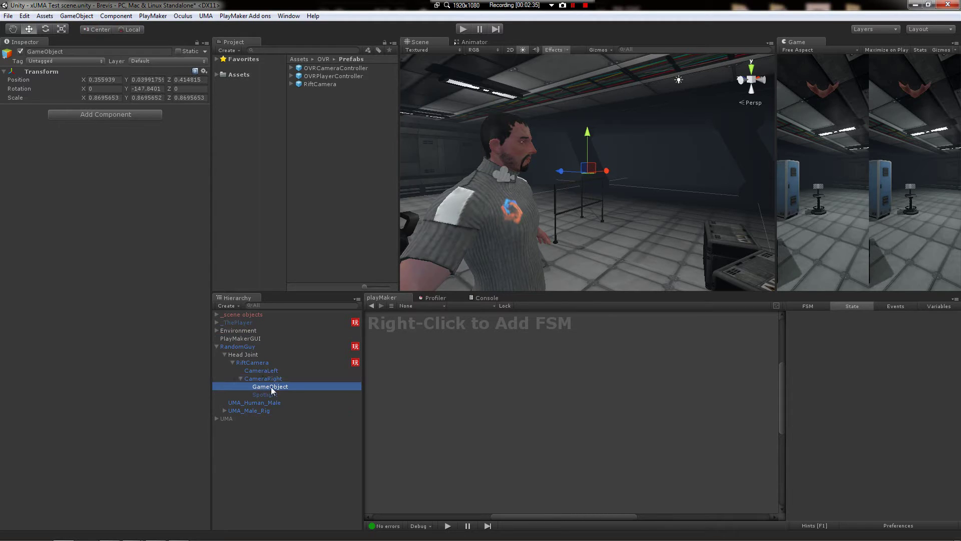
# - Rename the new empty object to Fwd, correcting the misspelled 'Forwrad'
pyautogui.click(278, 389)
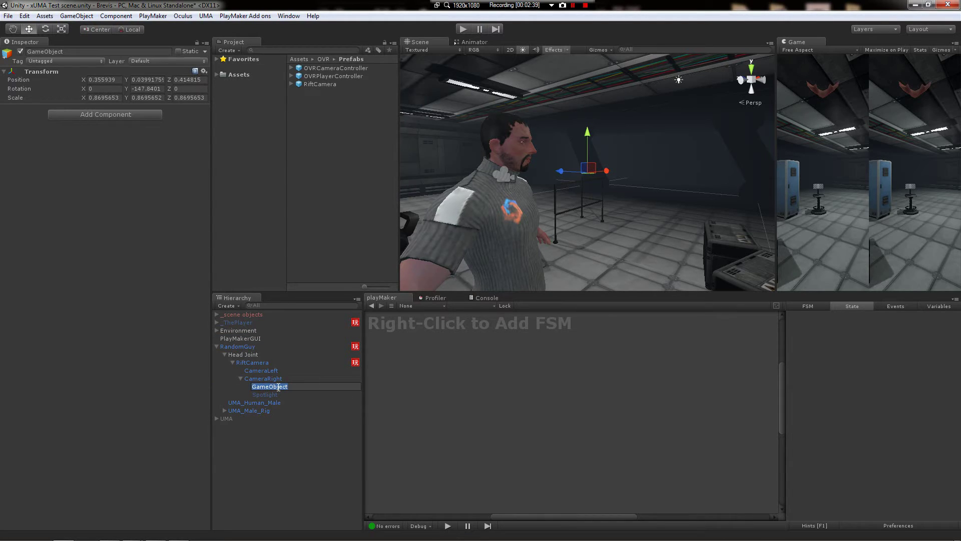
pyautogui.write('Forwrad')
pyautogui.press('Return')
pyautogui.click(279, 390)
pyautogui.write('Fwd')
pyautogui.press('Return')
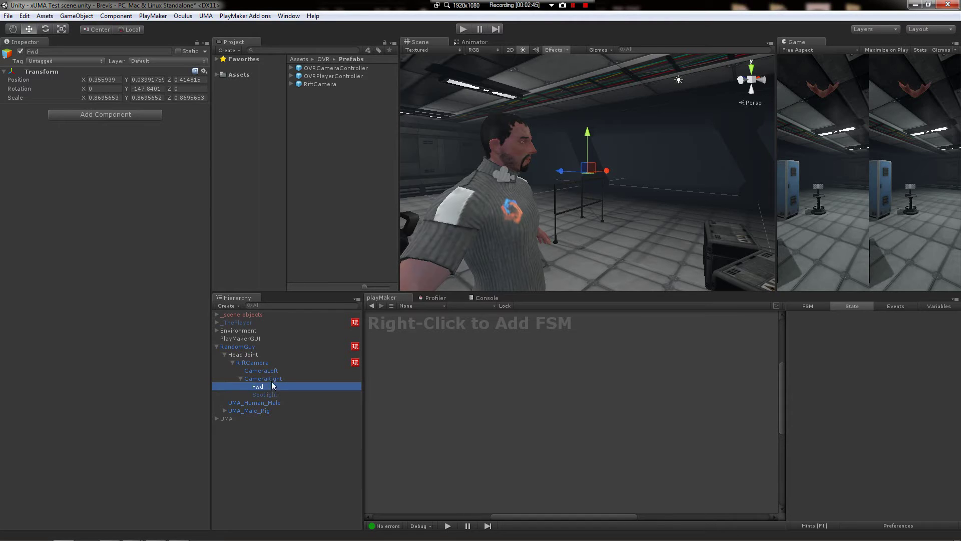
# - Set Fwd as RandomGuy's Look At target, Head Weight 1, with Every Frame ticked
pyautogui.click(239, 347)
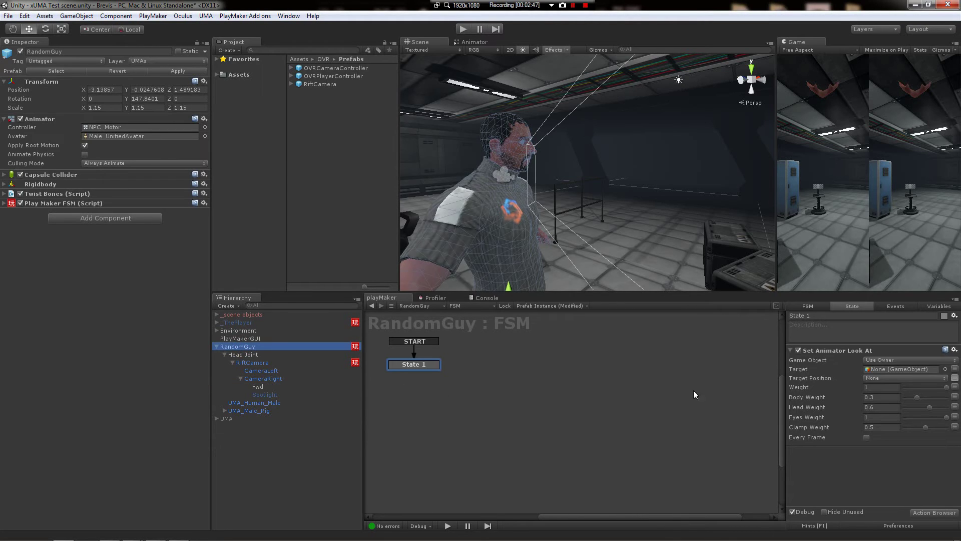
pyautogui.moveTo(258, 387); pyautogui.dragTo(909, 369)
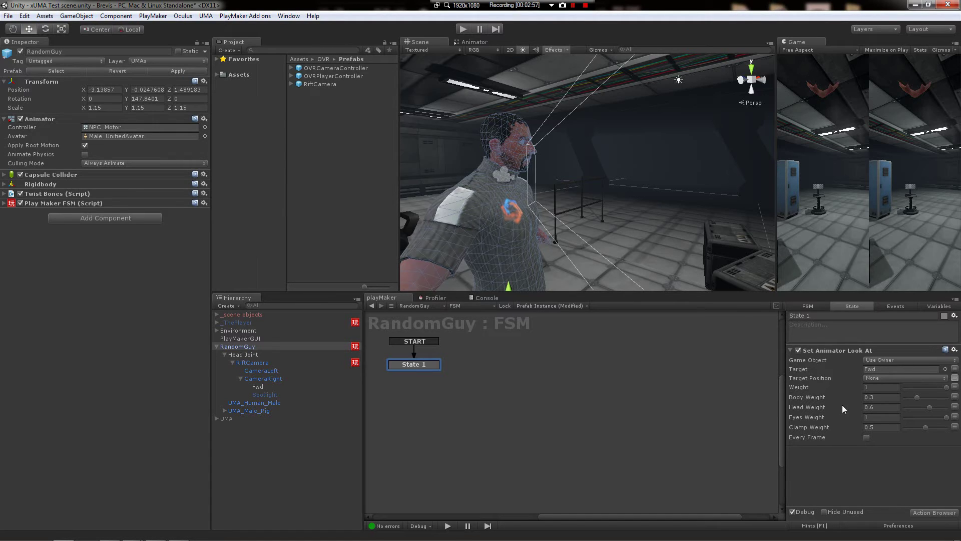
pyautogui.moveTo(930, 407); pyautogui.dragTo(956, 411)
pyautogui.click(867, 437)
pyautogui.click(253, 363)
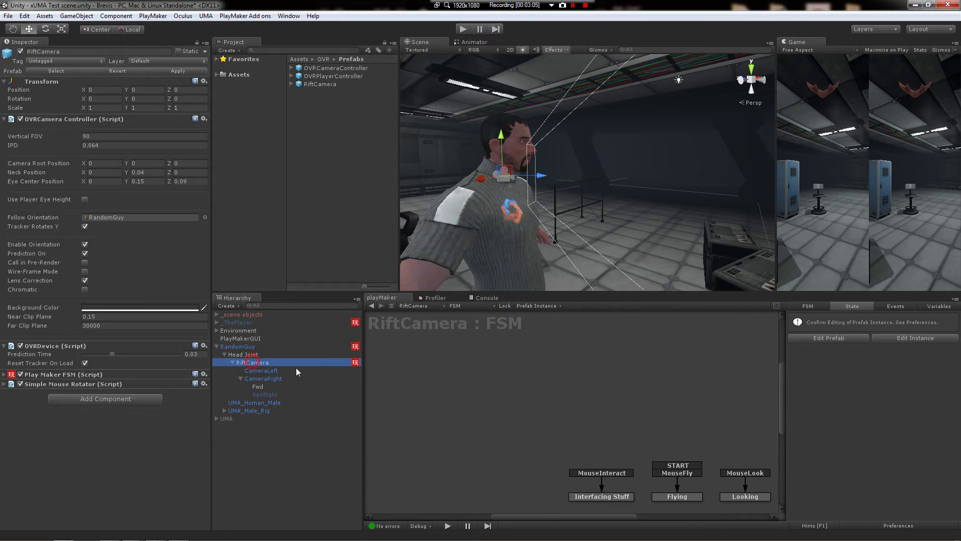
pyautogui.click(462, 30)
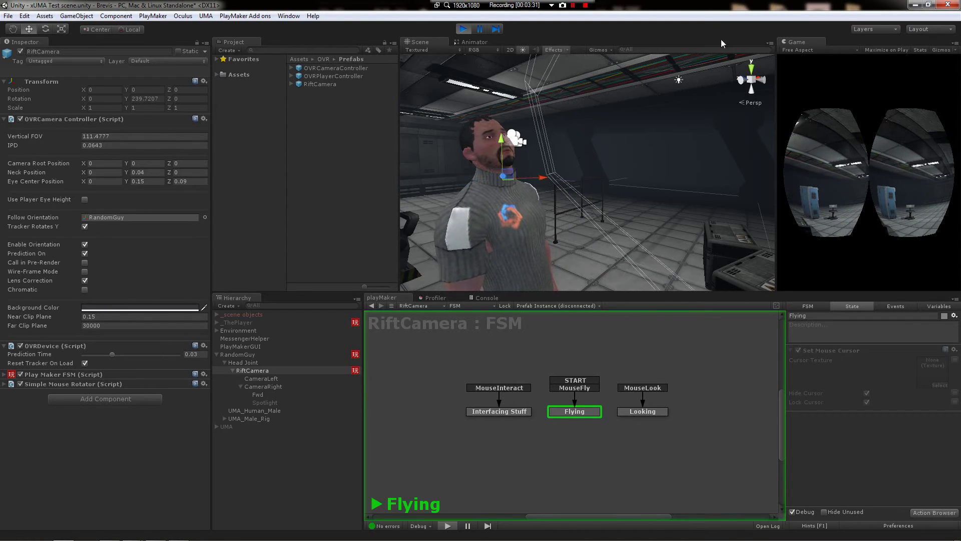
# - Stop the test run, select Fwd, and zero its position
pyautogui.hotkey('ctrl', 'p')
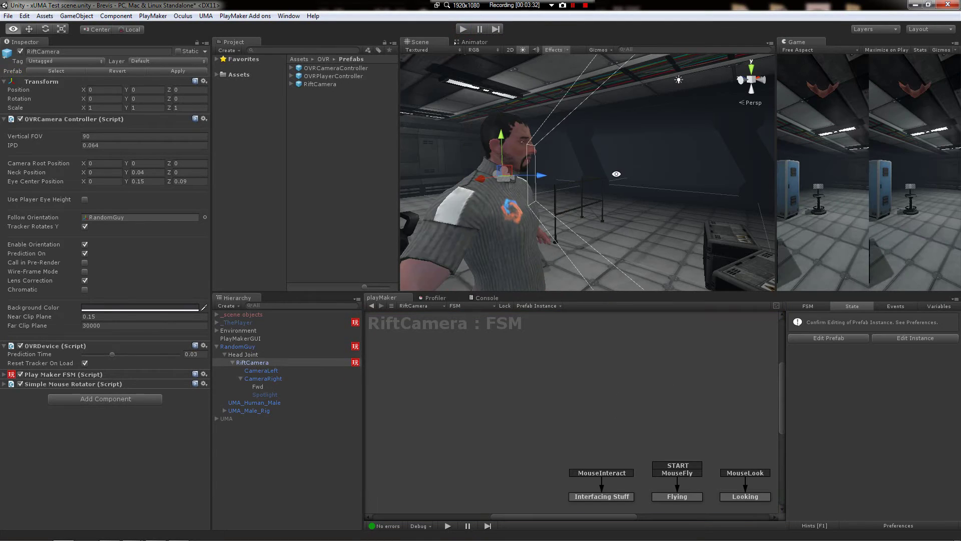
pyautogui.keyDown('alt'); pyautogui.moveTo(617, 174); pyautogui.dragTo(556, 244); pyautogui.keyUp('alt')
pyautogui.click(269, 389)
pyautogui.keyDown('alt'); pyautogui.moveTo(616, 211); pyautogui.dragTo(539, 218); pyautogui.keyUp('alt')
pyautogui.write('0')
pyautogui.press('Tab')
pyautogui.write('0')
pyautogui.press('Tab')
pyautogui.write('0')
pyautogui.press('Tab')
# - Zero Fwd's rotation, set scale 1, and move it 0.7354215 forward along Z
pyautogui.press('Tab')
pyautogui.write('0')
pyautogui.press('Tab')
pyautogui.press('Tab')
pyautogui.write('1')
pyautogui.press('Tab')
pyautogui.write('1')
pyautogui.press('Tab')
pyautogui.write('1')
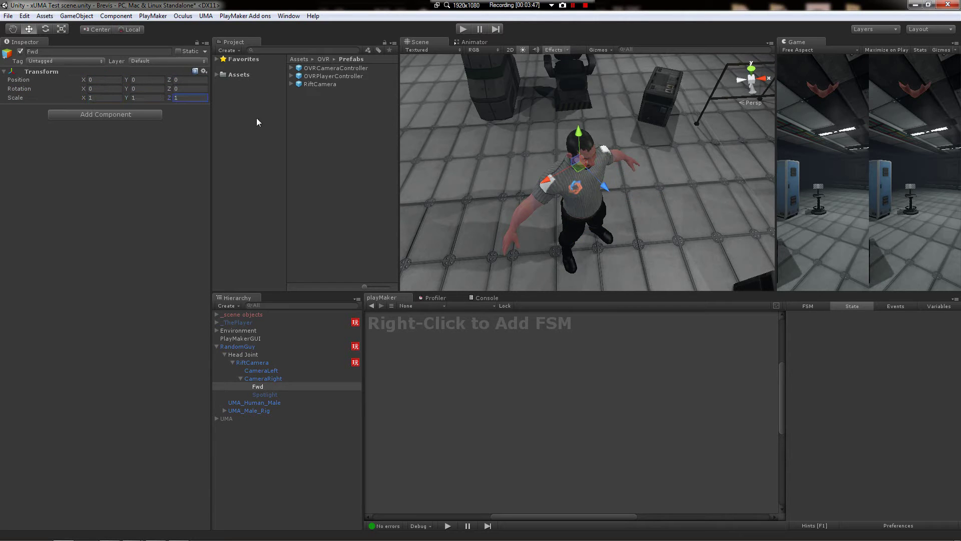
pyautogui.keyDown('alt'); pyautogui.moveTo(550, 170); pyautogui.dragTo(653, 172); pyautogui.keyUp('alt')
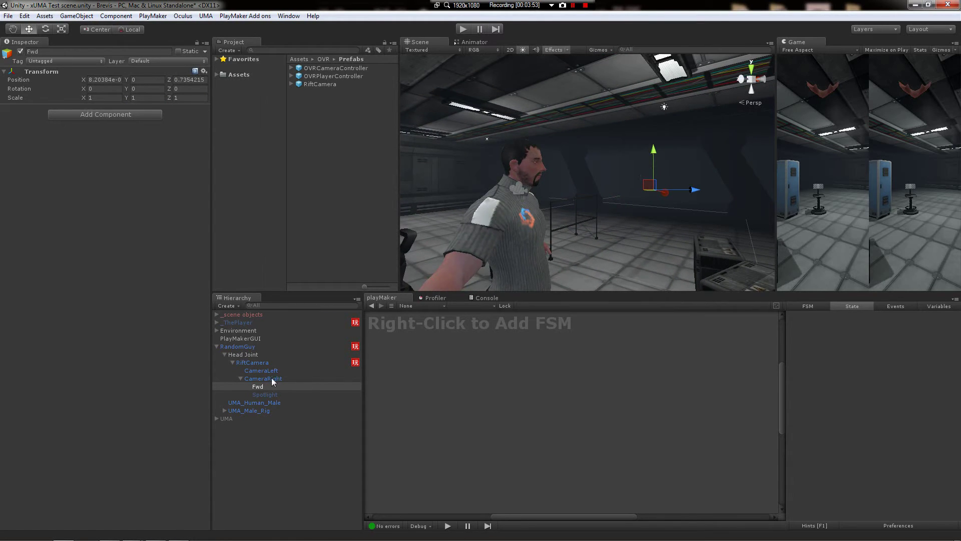
pyautogui.click(462, 29)
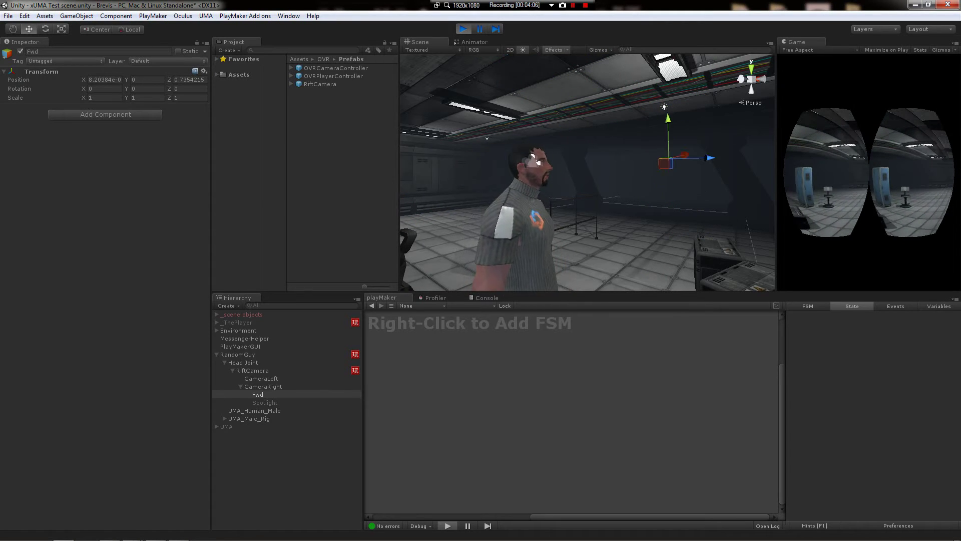
pyautogui.click(465, 29)
pyautogui.click(253, 362)
pyautogui.click(256, 380)
pyautogui.click(253, 363)
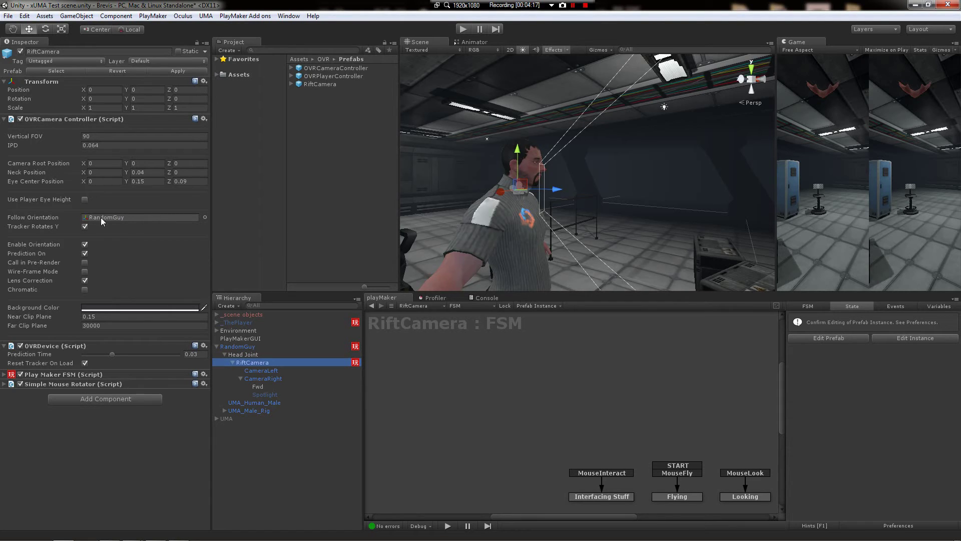
pyautogui.click(252, 355)
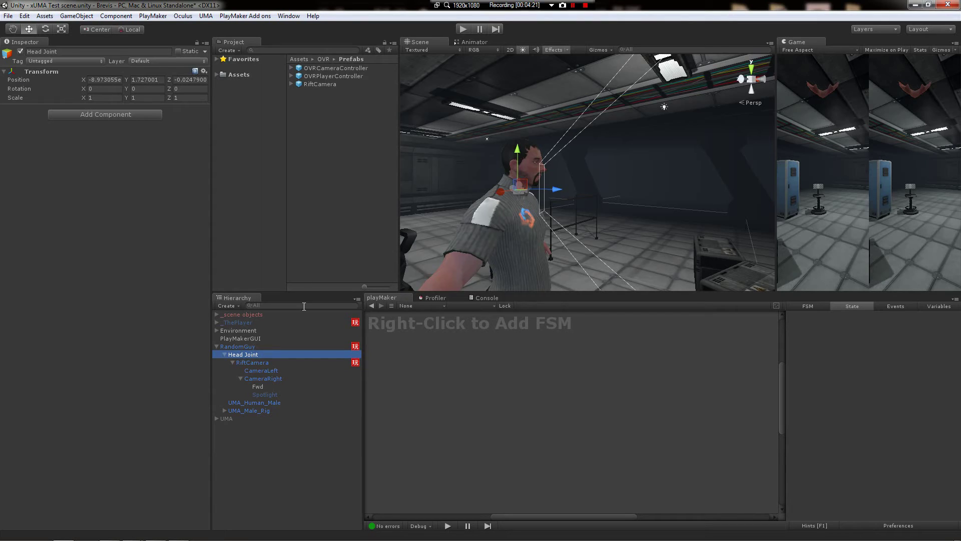
pyautogui.click(266, 363)
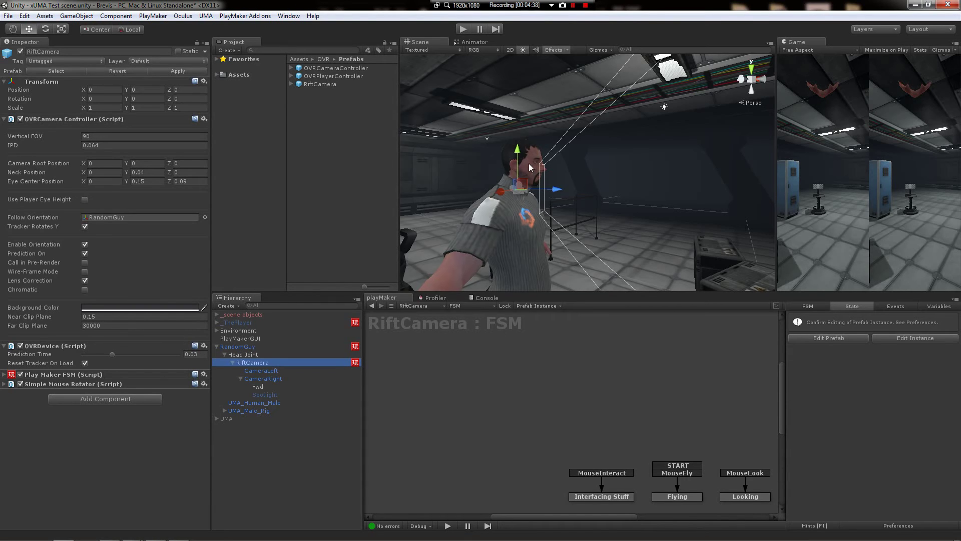
pyautogui.click(464, 29)
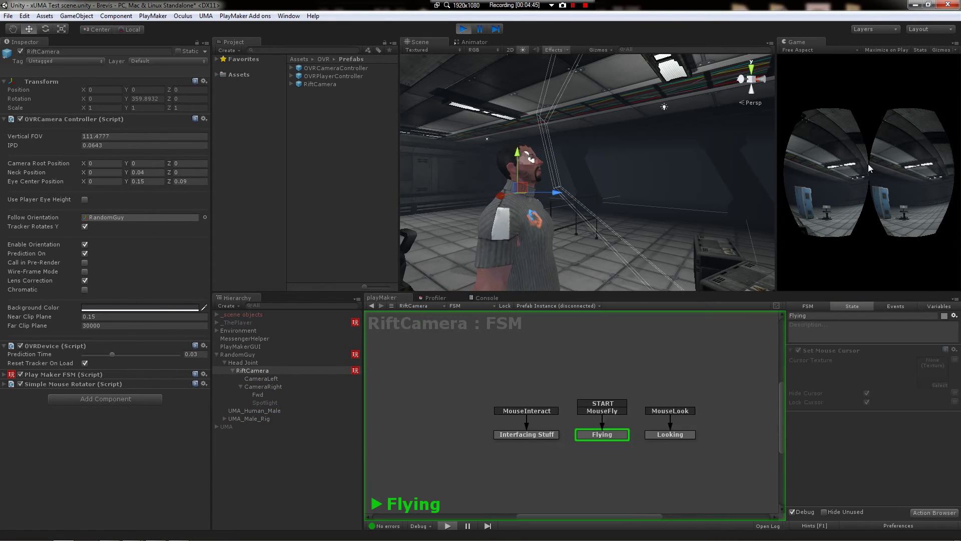
pyautogui.moveTo(125, 174); pyautogui.dragTo(132, 176)
pyautogui.click(463, 29)
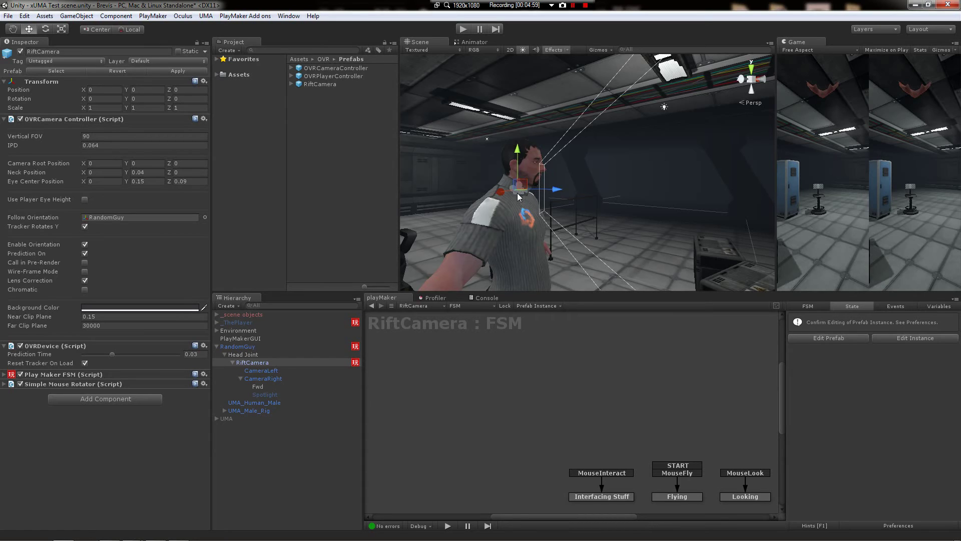
# - Check Head Joint and RiftCamera, then pick RandomGuy in the Scene to review its Look At FSM
pyautogui.click(256, 354)
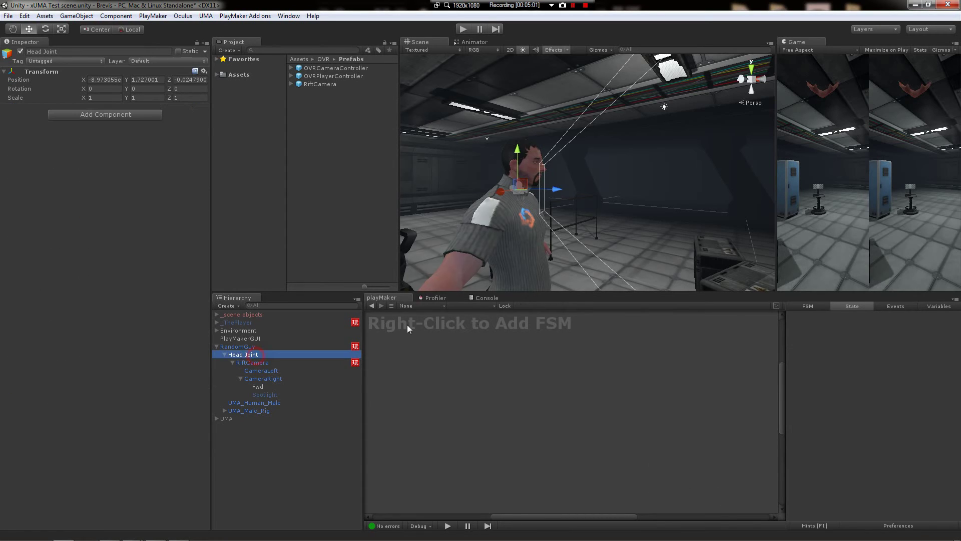
pyautogui.click(253, 363)
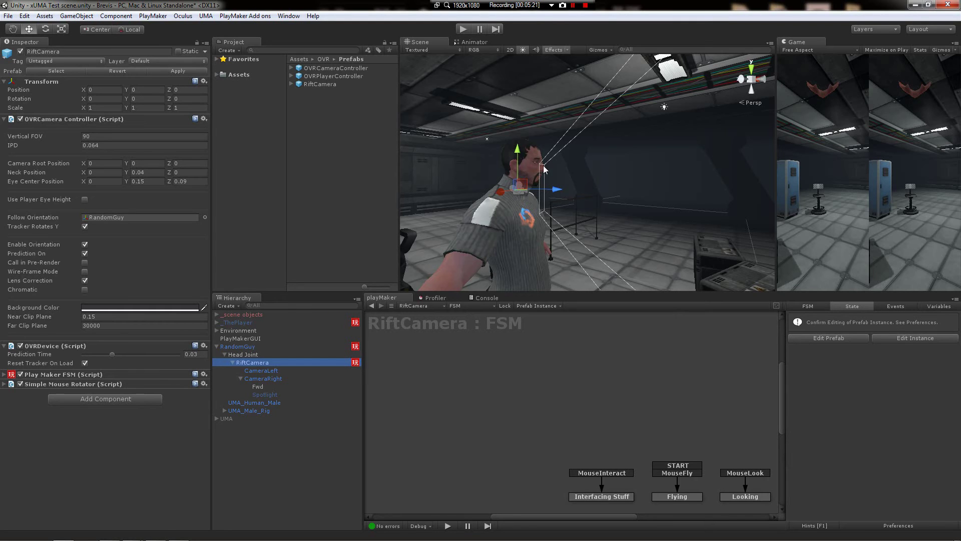
pyautogui.click(525, 151)
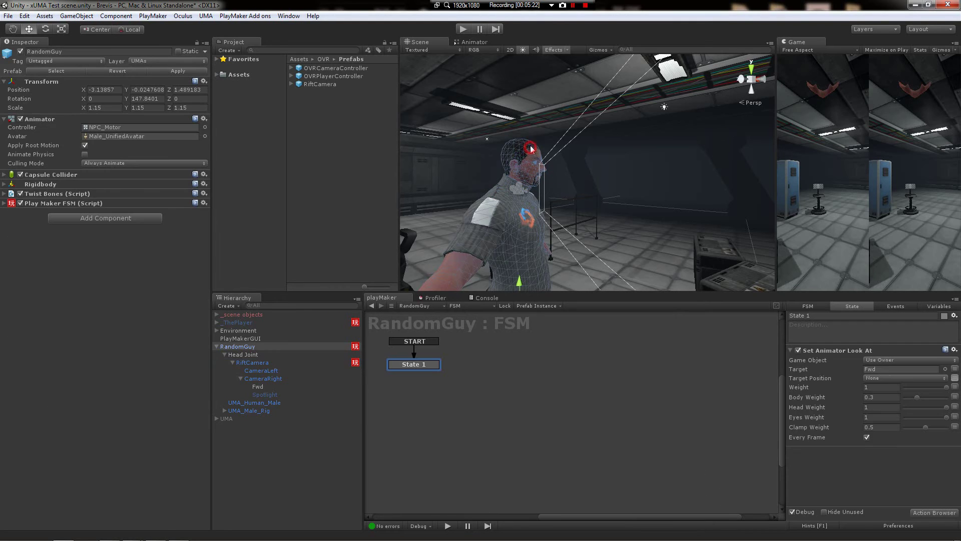
pyautogui.click(464, 30)
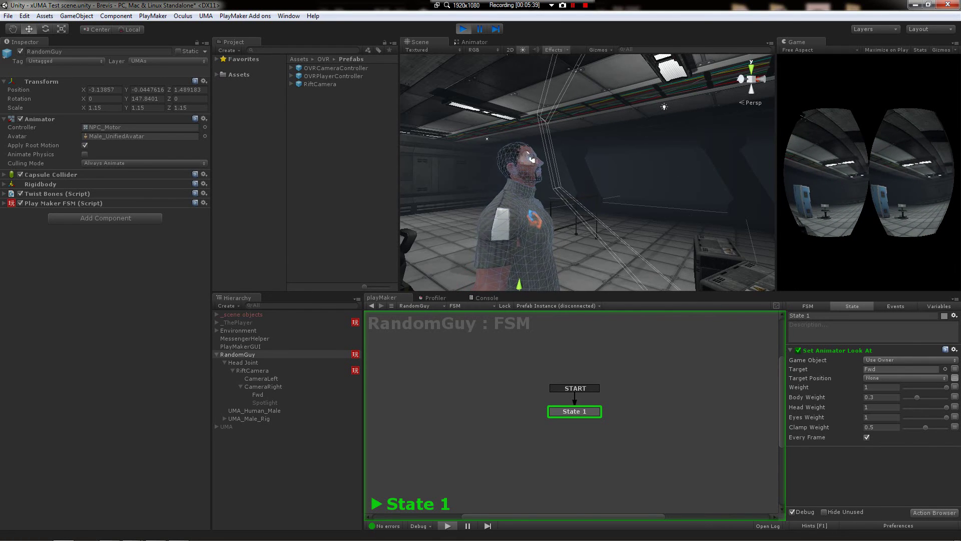
pyautogui.click(459, 30)
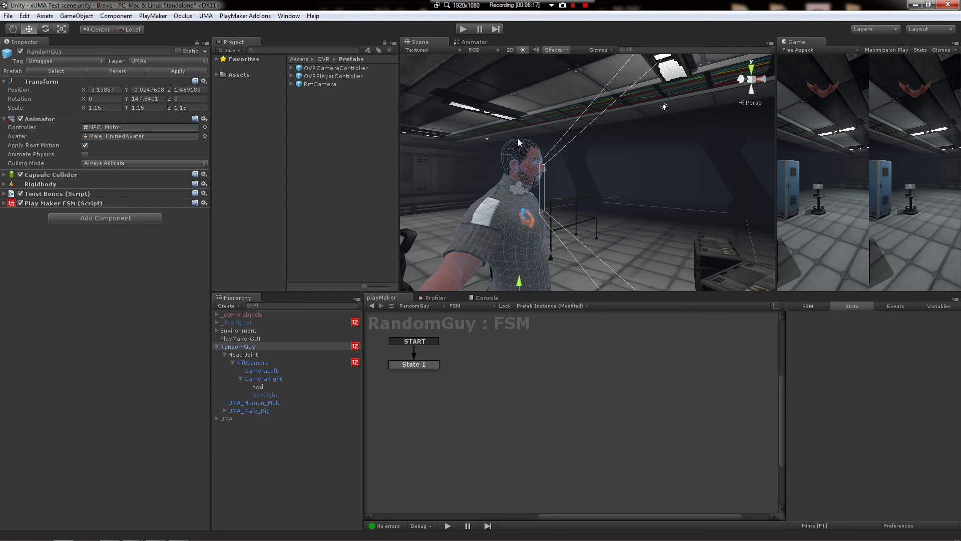
pyautogui.click(506, 133)
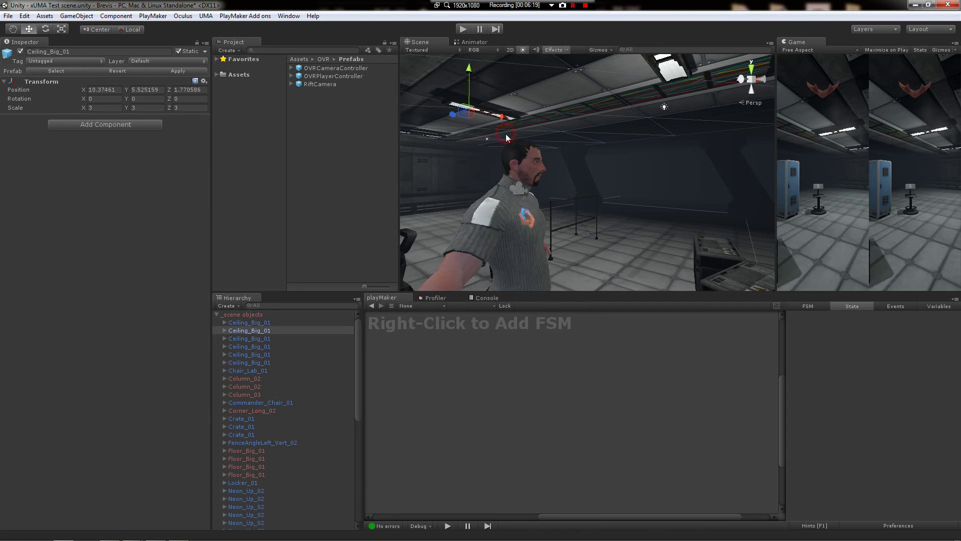
pyautogui.click(529, 164)
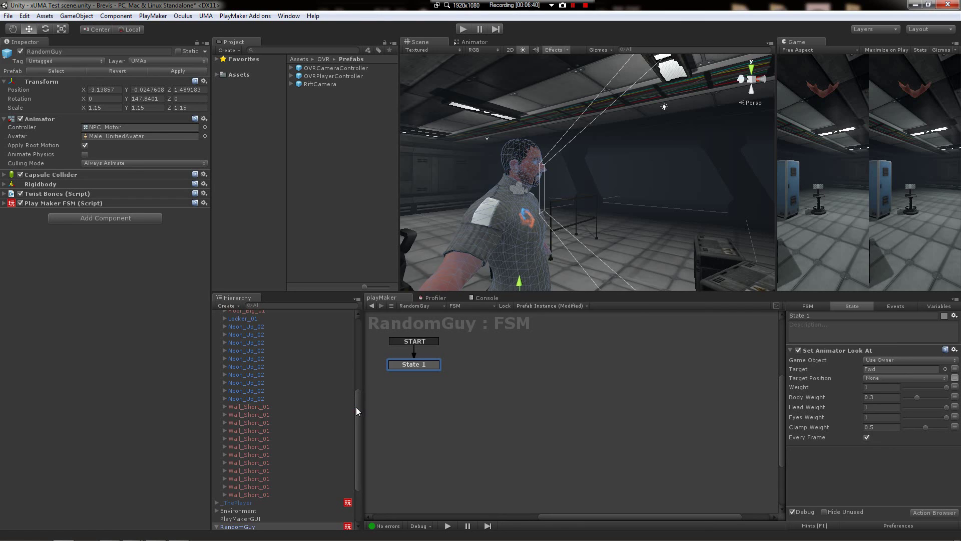
pyautogui.moveTo(357, 411); pyautogui.dragTo(359, 323)
pyautogui.click(217, 314)
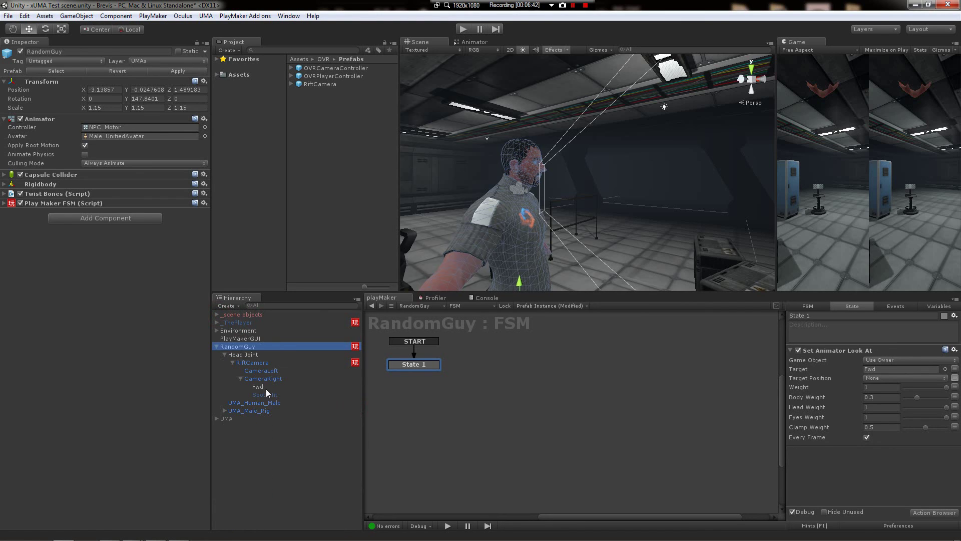
pyautogui.click(266, 440)
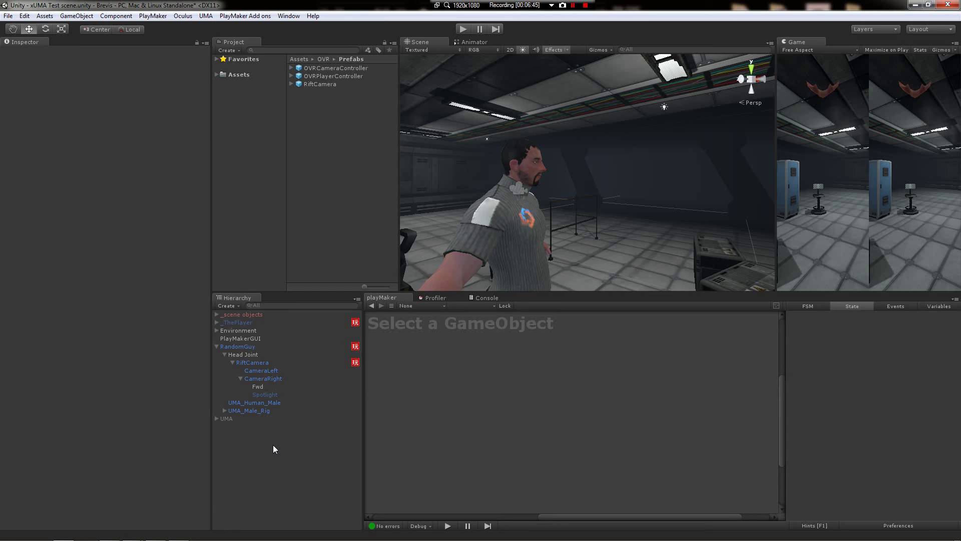